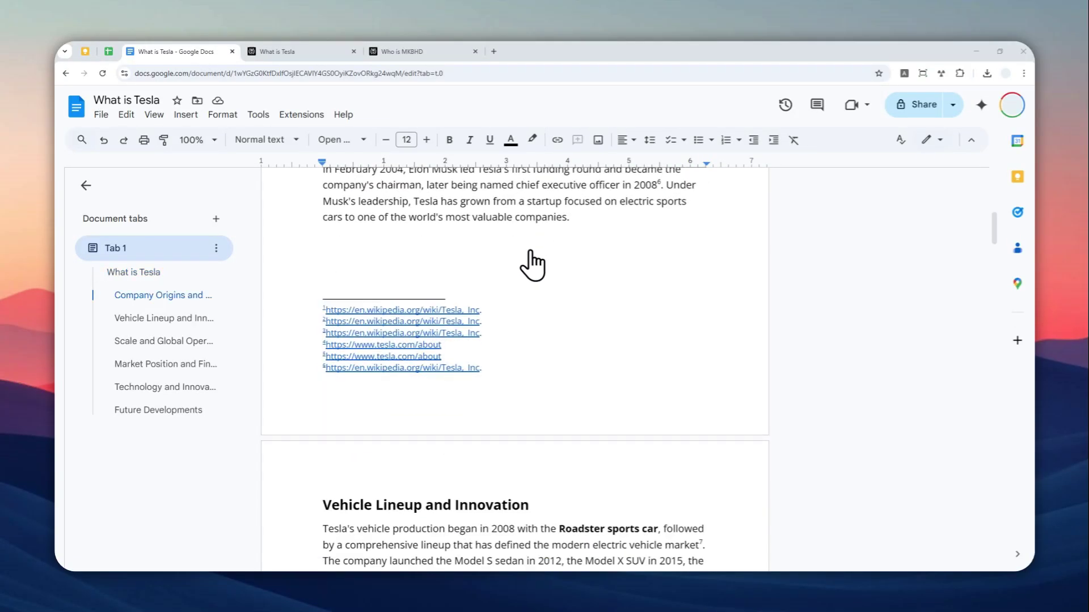
scroll(522, 267, down, 3)
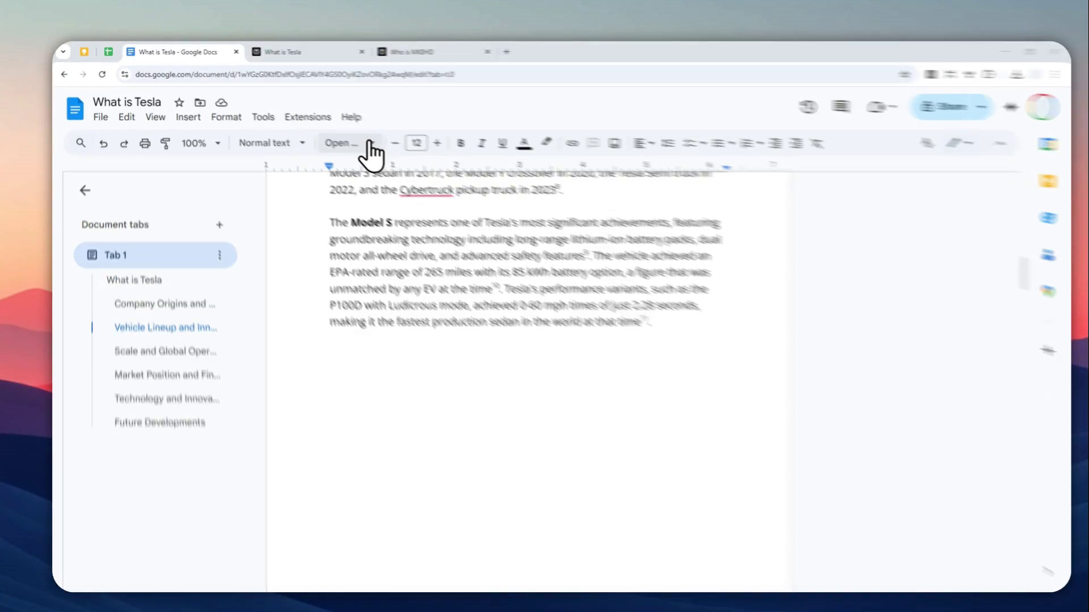
Paste the copied Tesla answer below the Model S paragraph, then undo the paste
click(279, 51)
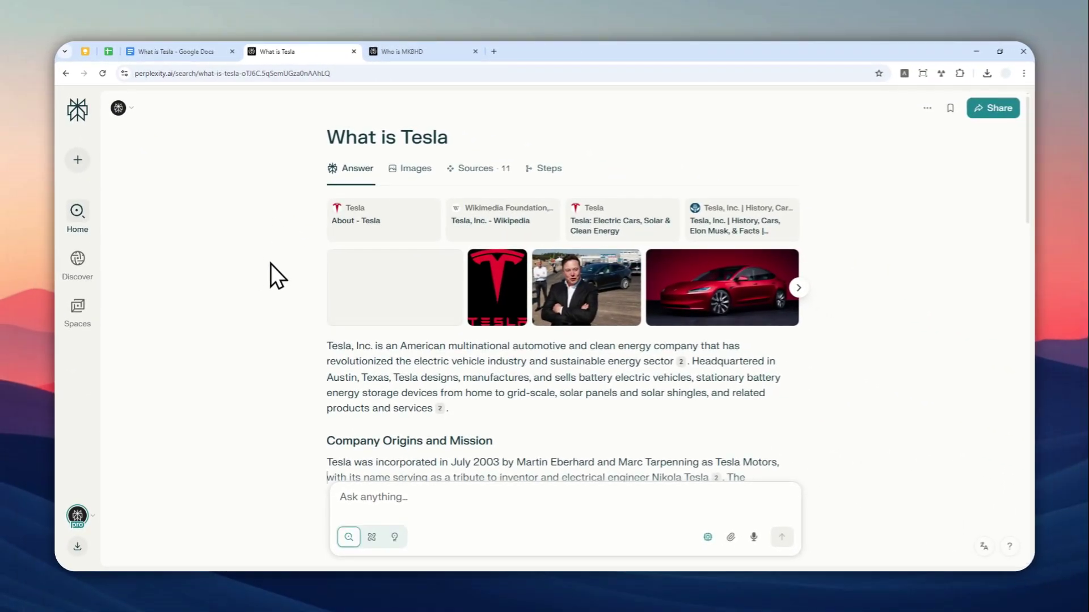
scroll(270, 264, down, 5)
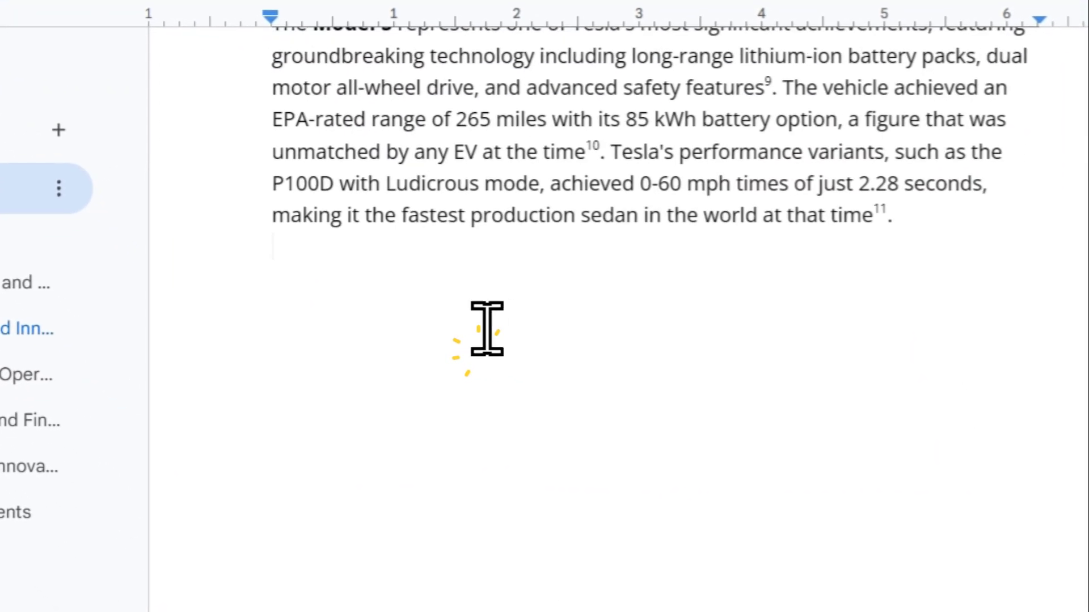
right_click(571, 510)
click(489, 391)
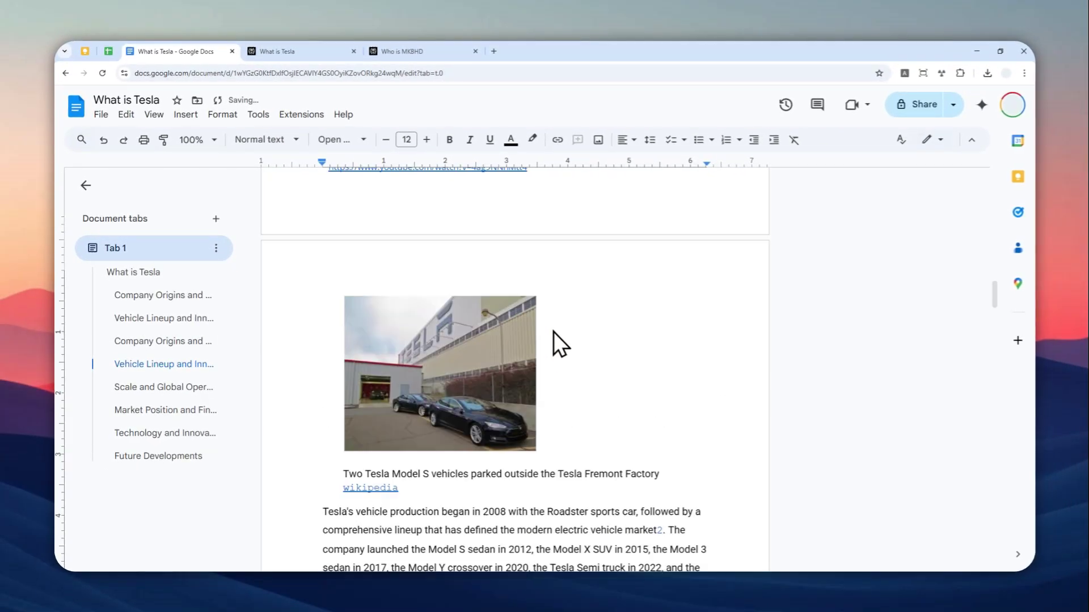
scroll(555, 332, up, 2)
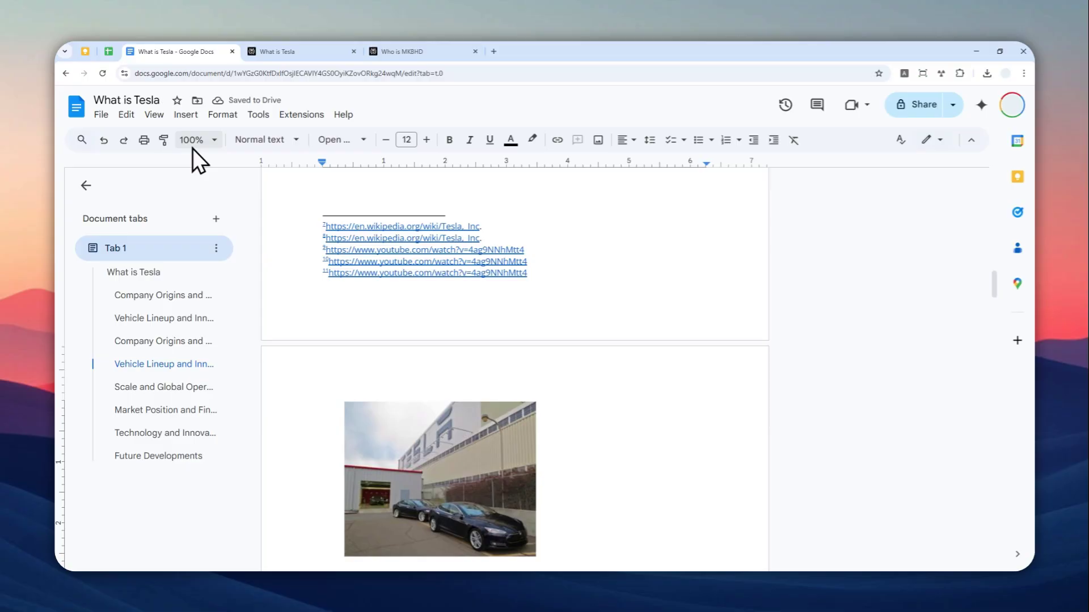
key(ctrl+z)
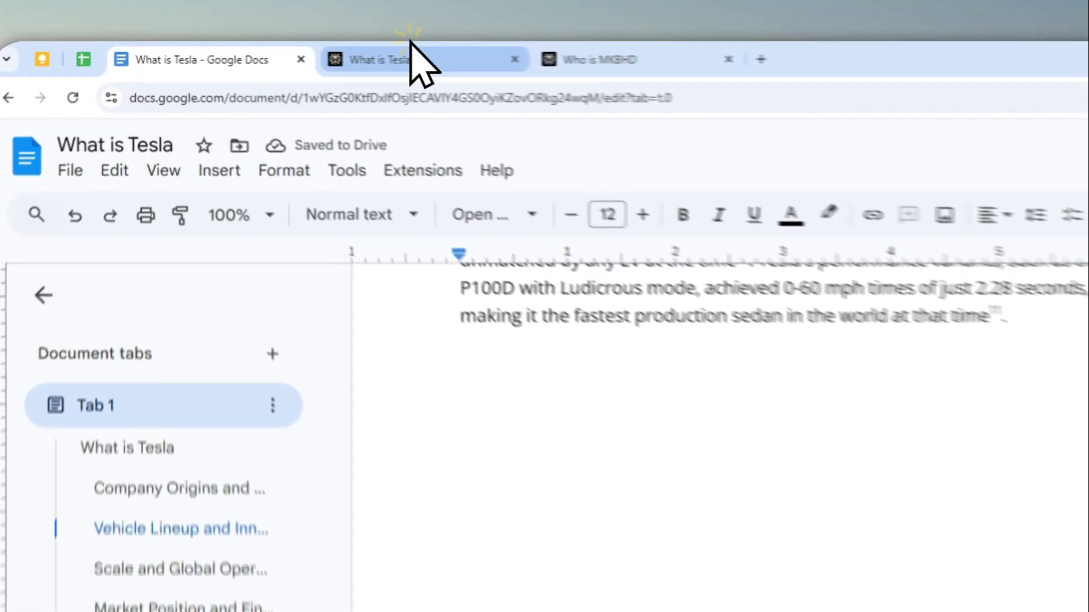
Return to the top of the What is Tesla answer, then switch to the Who is MKBHD thread
click(305, 52)
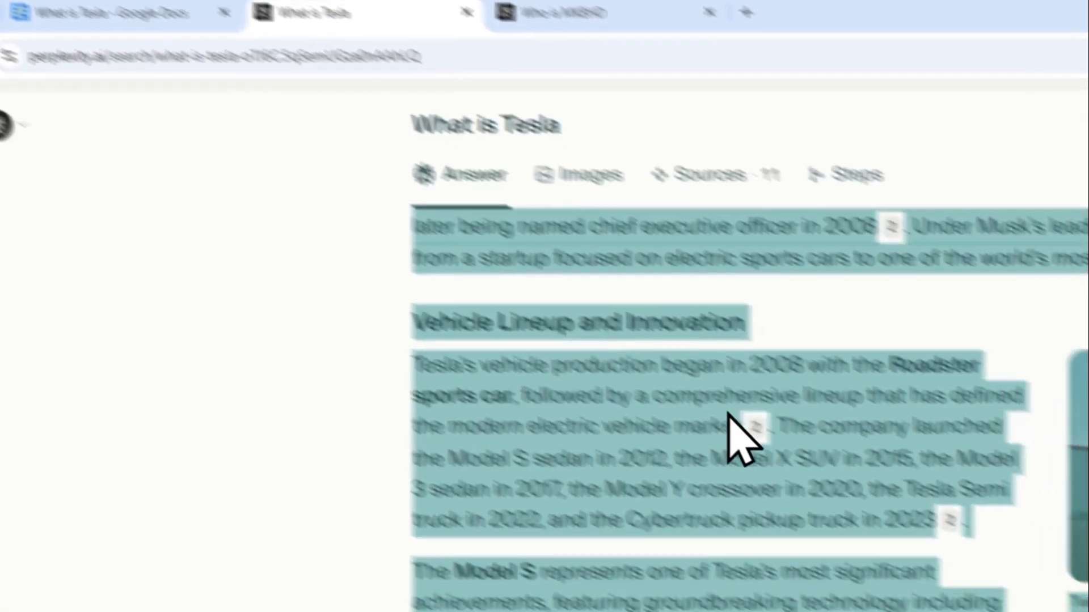
scroll(539, 309, up, 5)
scroll(614, 363, up, 3)
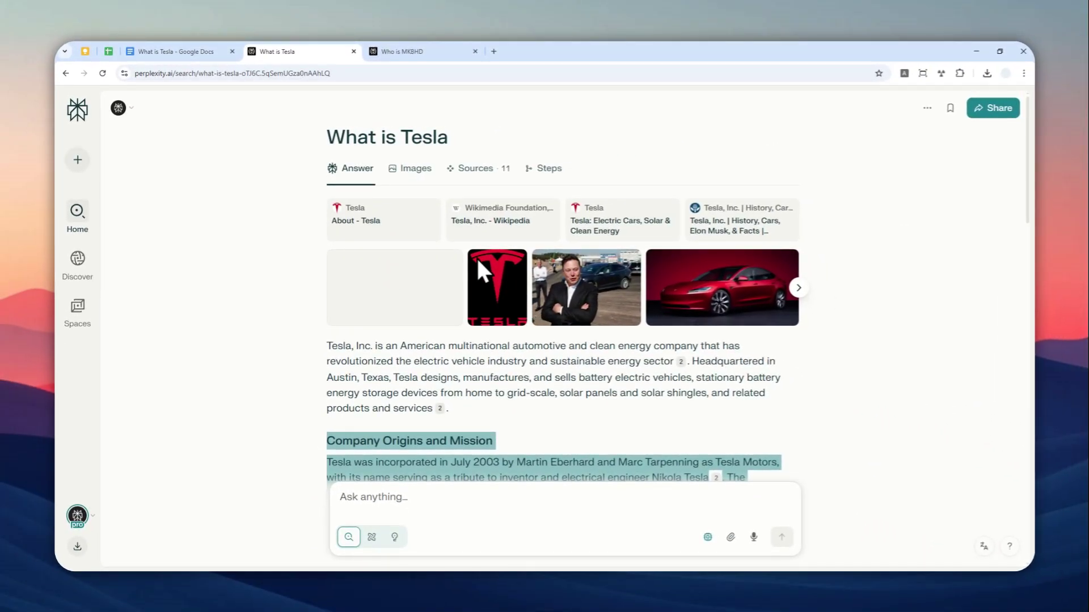
click(400, 54)
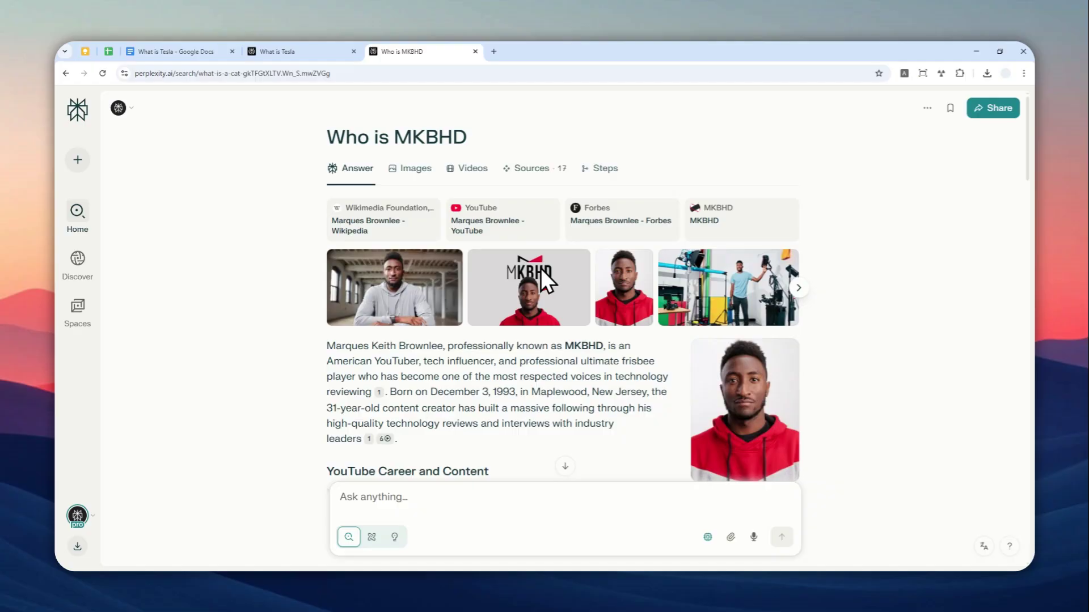
scroll(558, 266, down, 15)
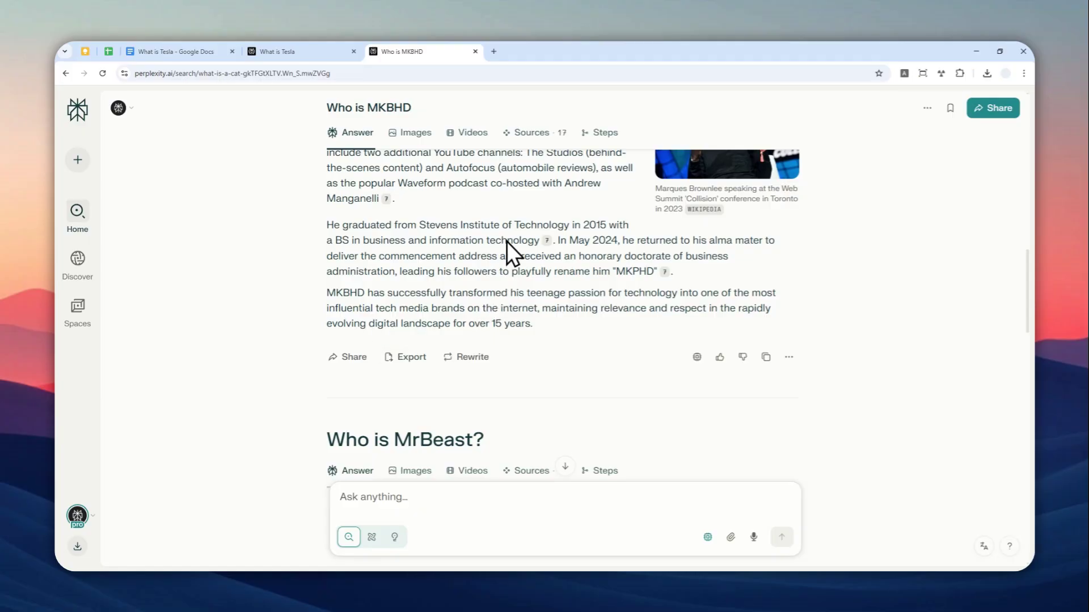
scroll(569, 219, down, 1)
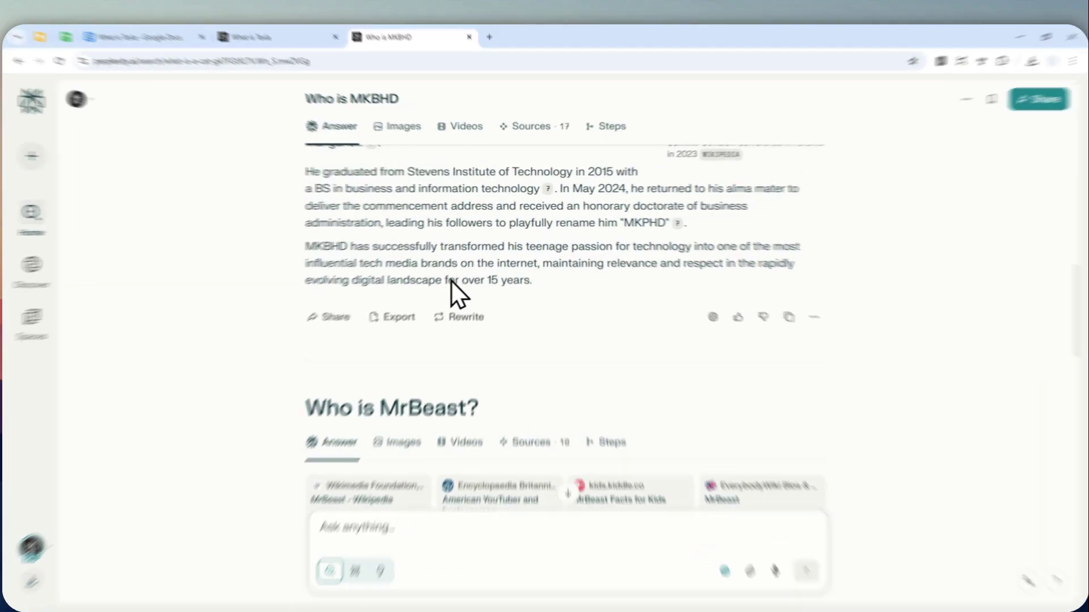
click(408, 307)
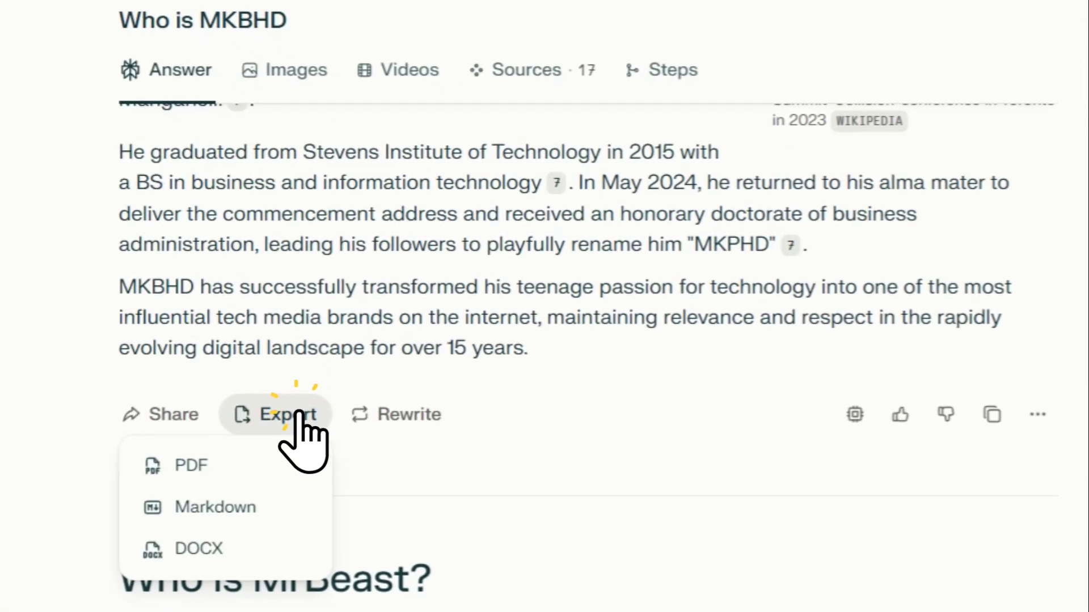
drag(595, 370, 359, 219)
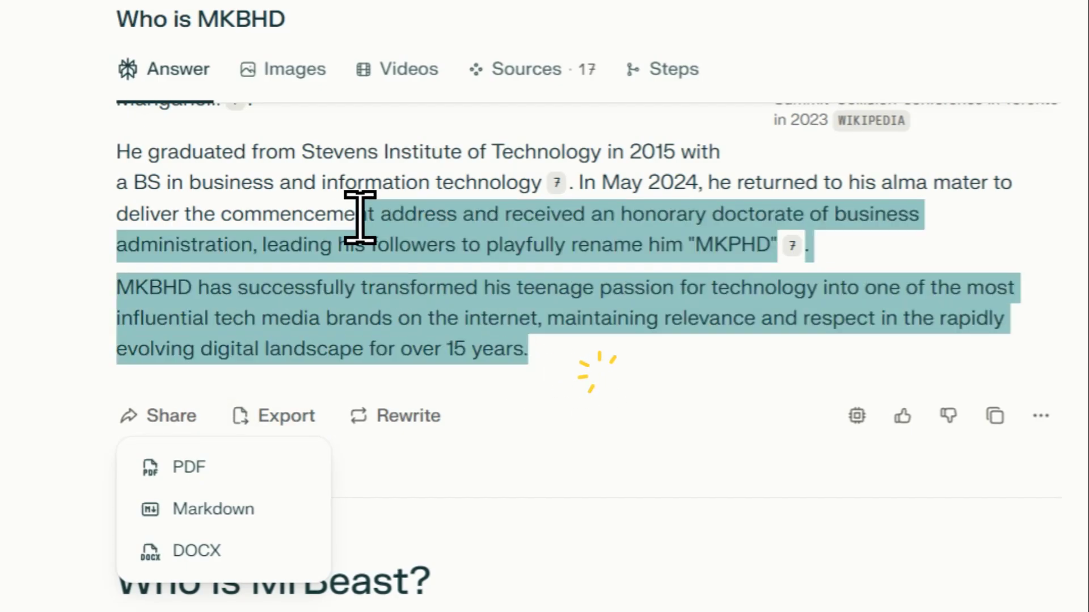
click(349, 212)
scroll(624, 363, up, 8)
scroll(669, 351, down, 14)
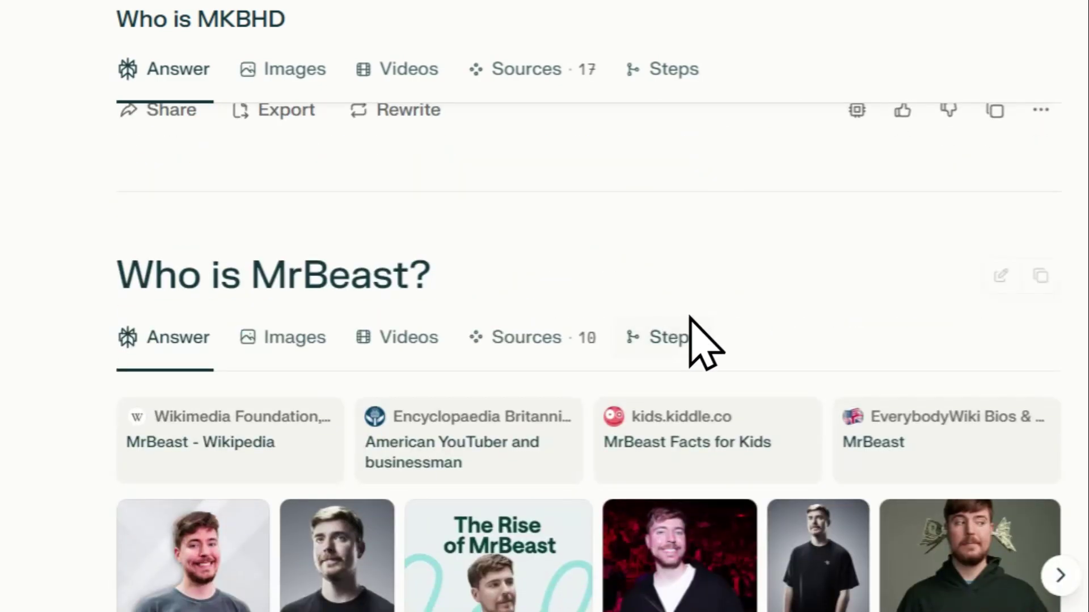
scroll(793, 276, down, 5)
click(817, 177)
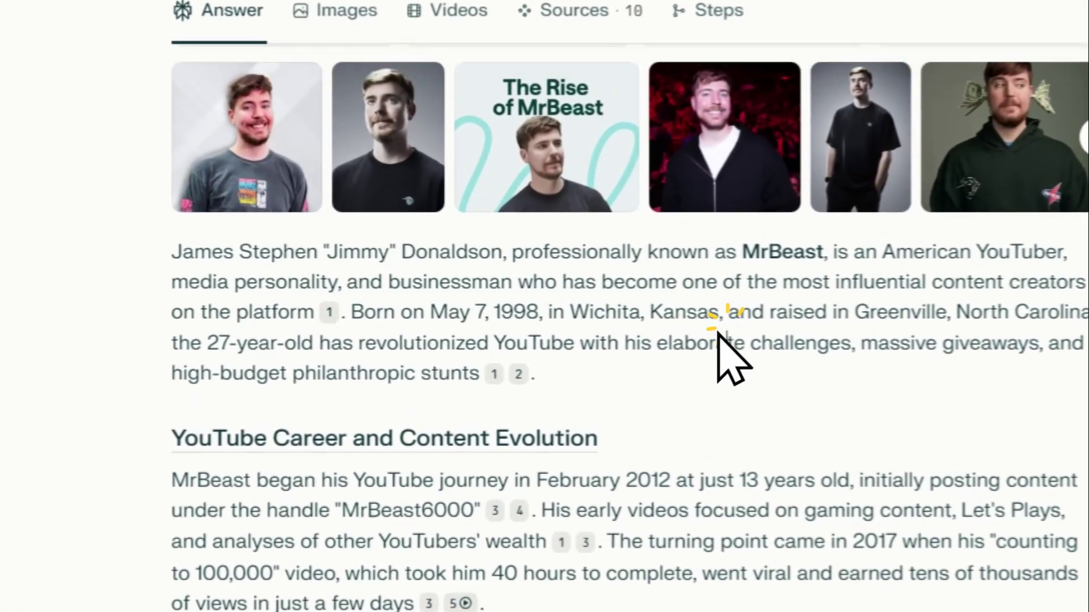
scroll(425, 266, up, 5)
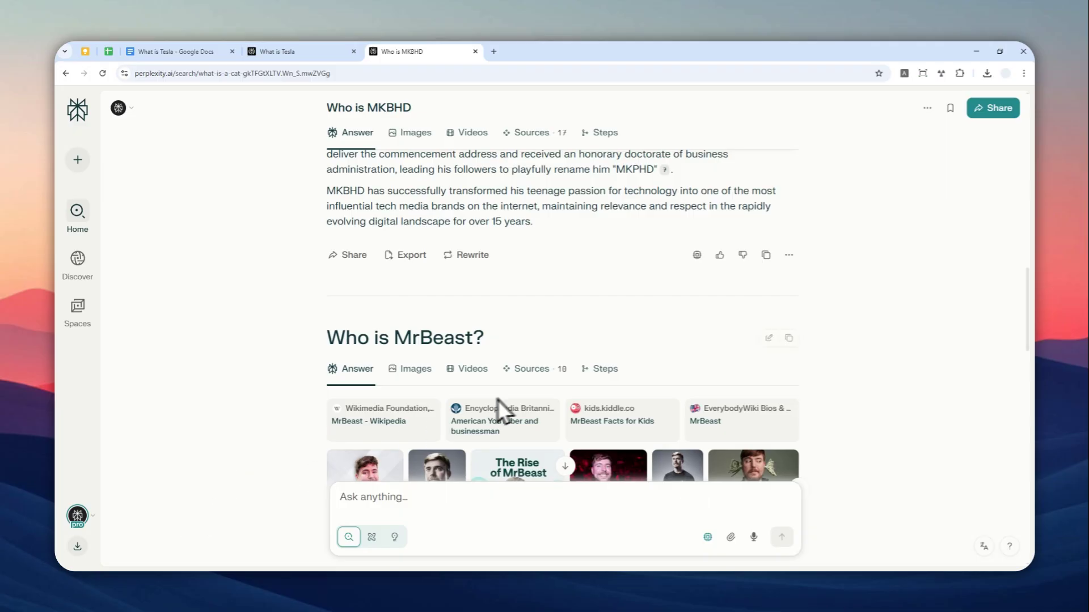
scroll(624, 295, up, 4)
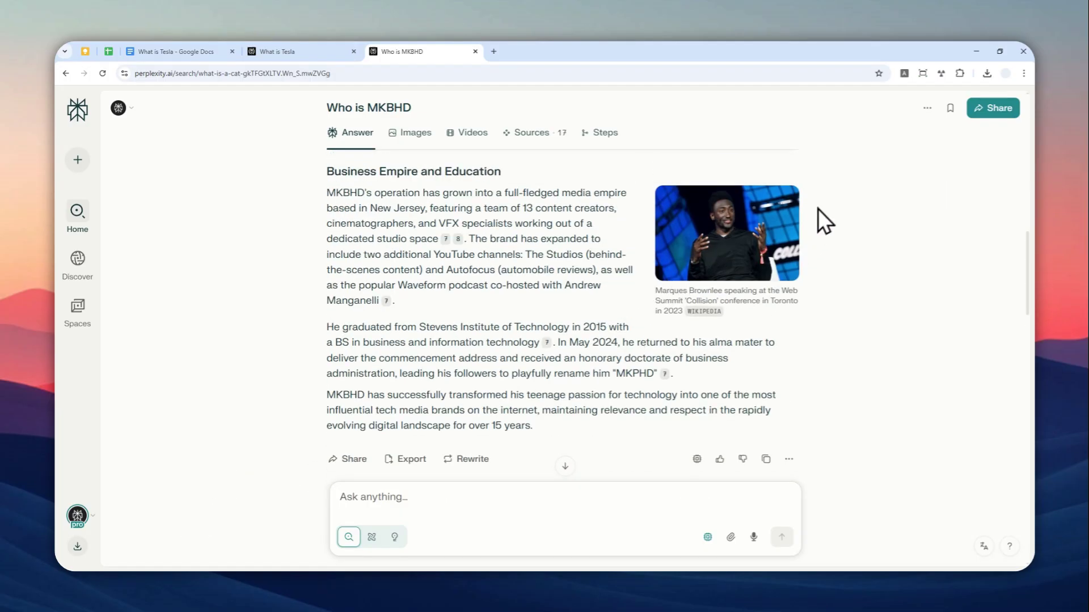
scroll(850, 187, up, 4)
Export the Who is MKBHD thread as Markdown, producing Who is MKBHD.md
click(927, 108)
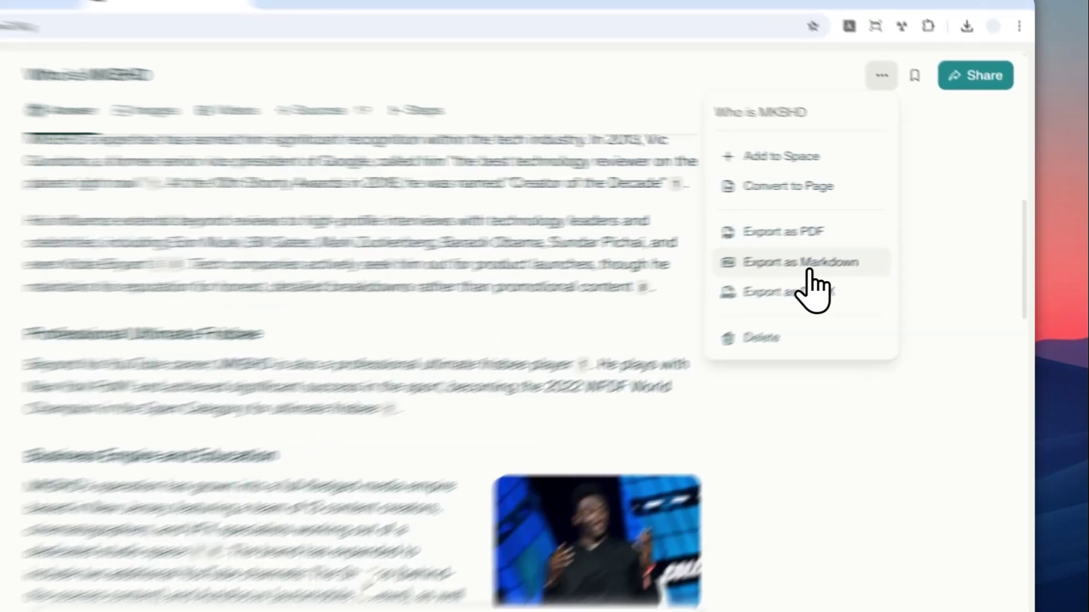
click(878, 245)
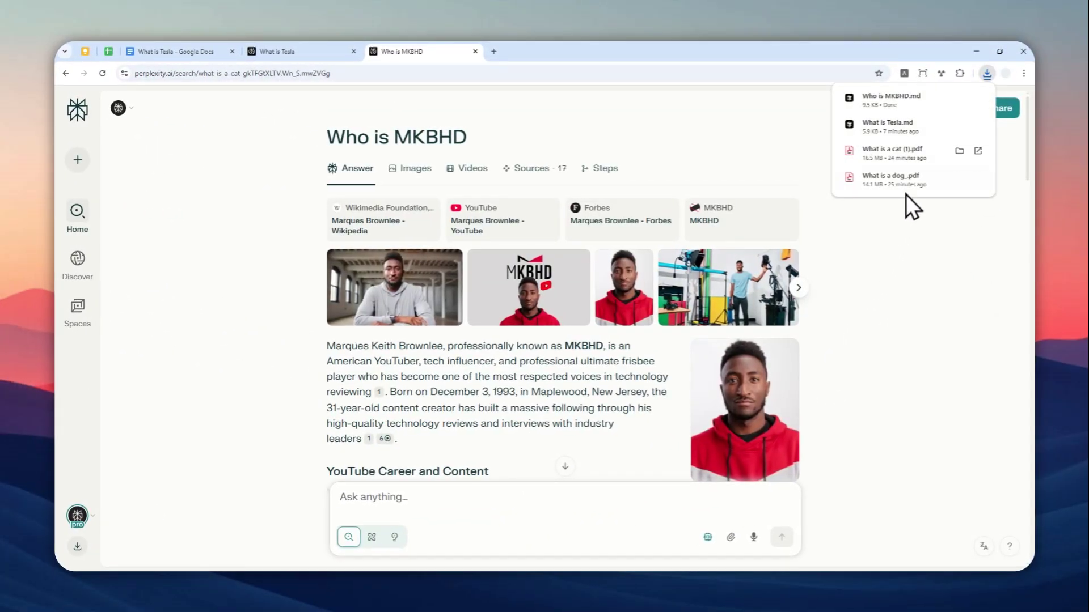
Open the downloaded Who is MKBHD.md in its own Chrome tab
drag(897, 101, 537, 52)
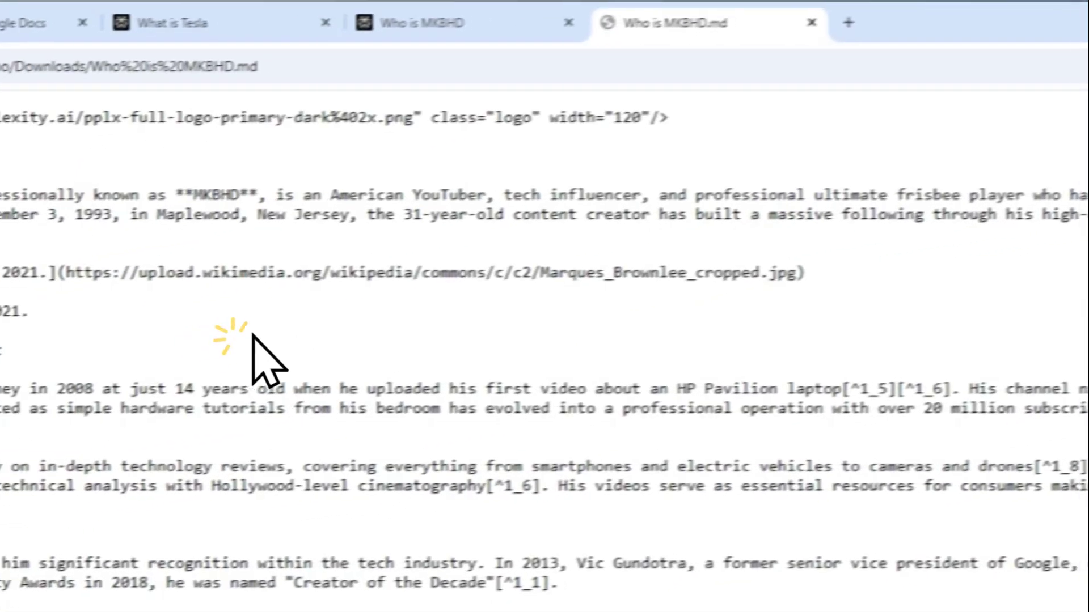
scroll(554, 377, down, 10)
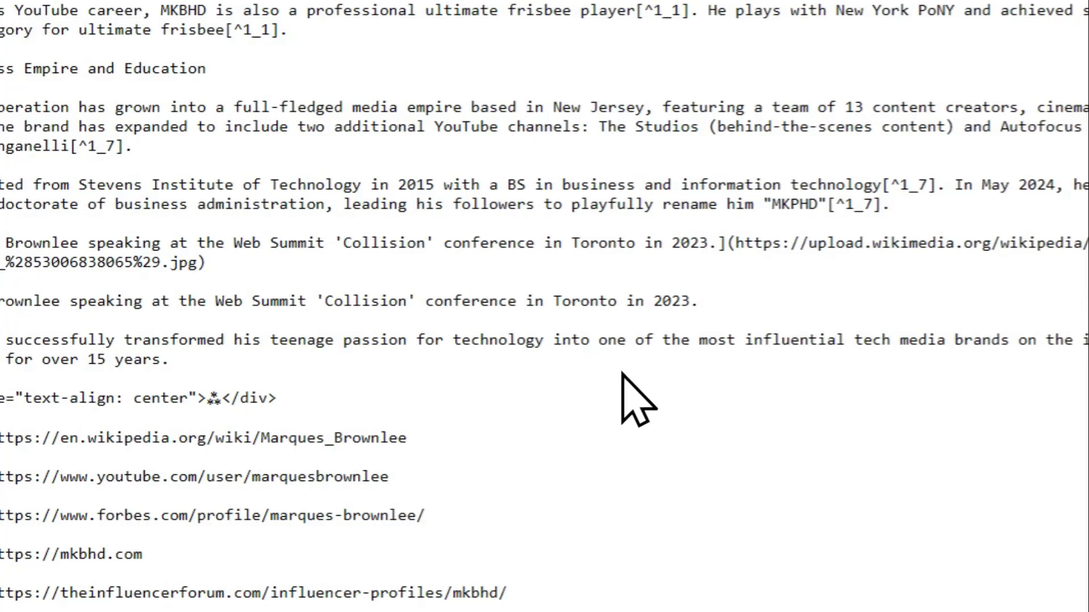
scroll(627, 397, up, 10)
Select all of the raw Markdown text and copy it
right_click(519, 194)
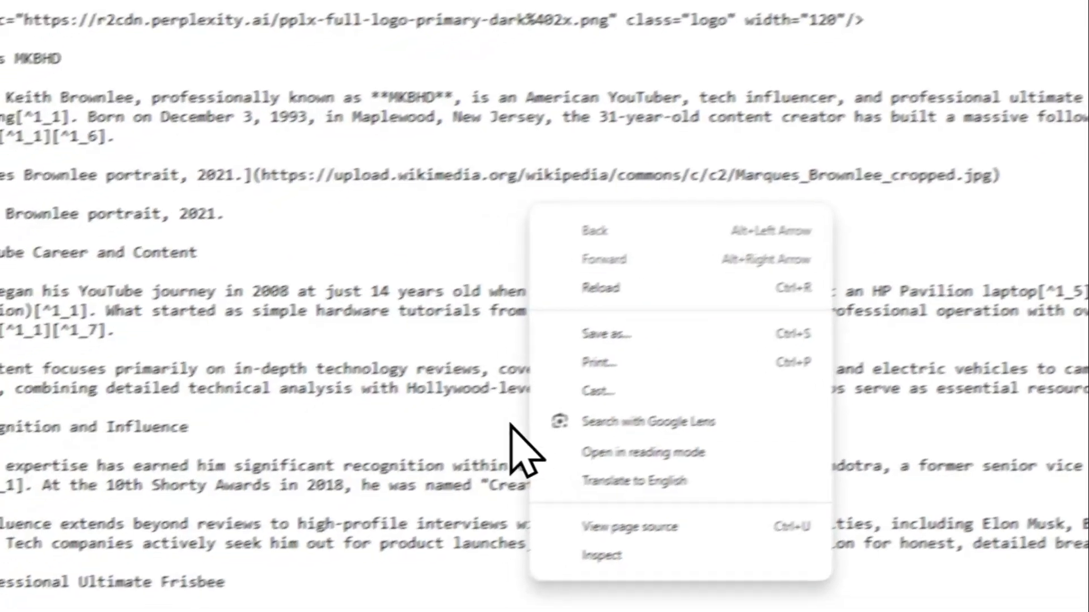
click(358, 291)
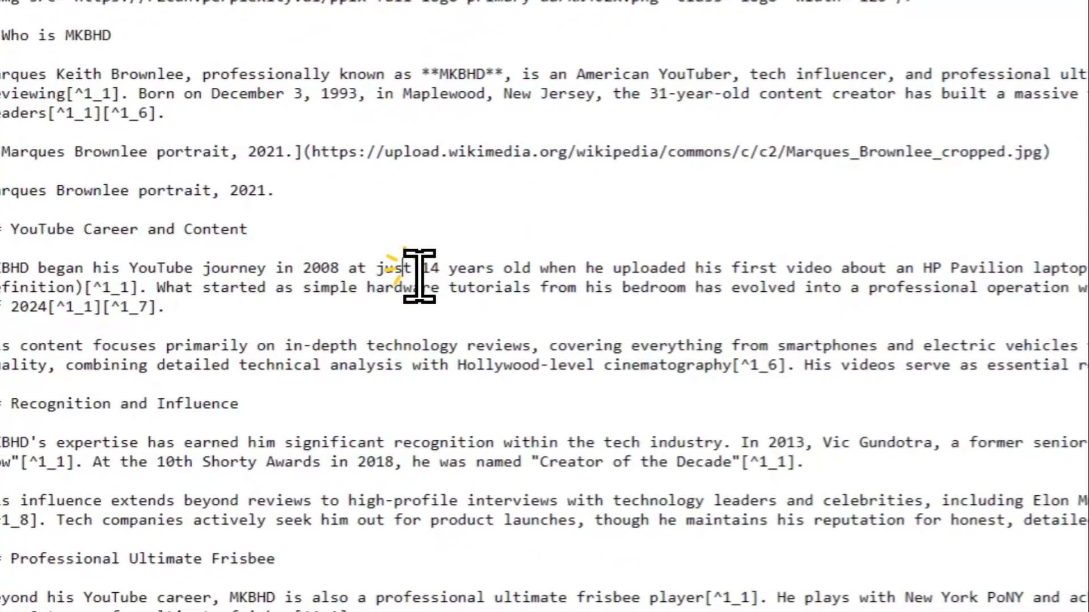
key(ctrl+a)
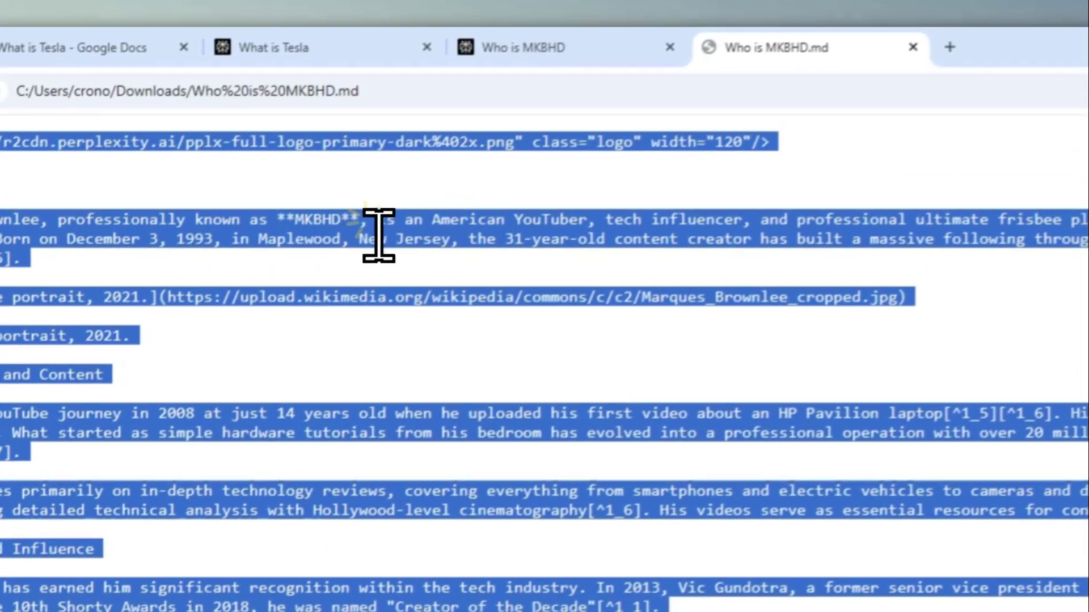
right_click(522, 81)
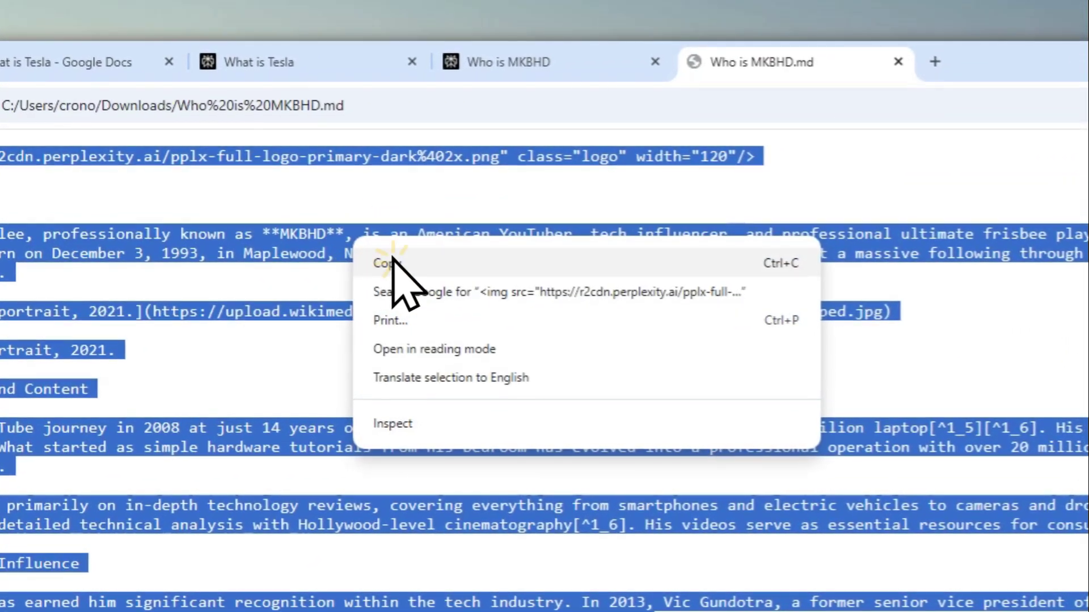
click(390, 262)
Create a new blank document from the Google Docs home page
click(642, 40)
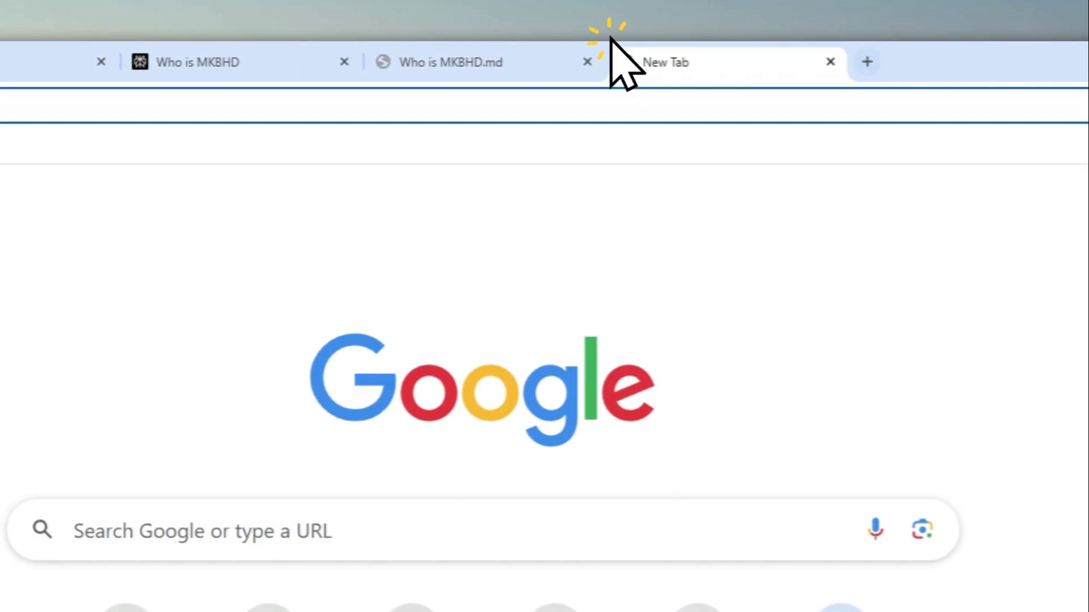
text(docs.google.com/document/u/0/)
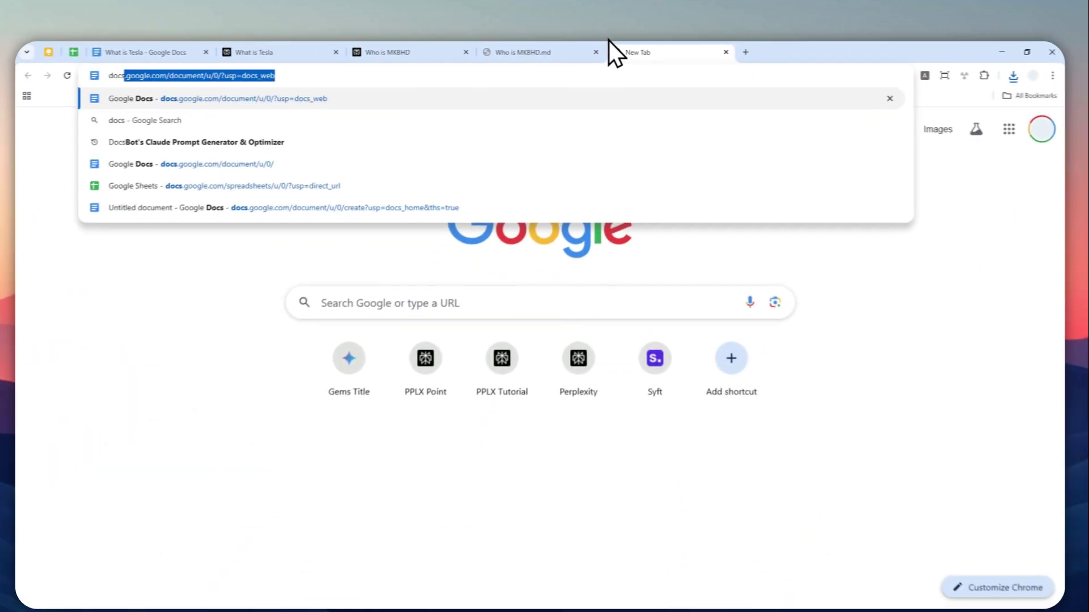
key(Return)
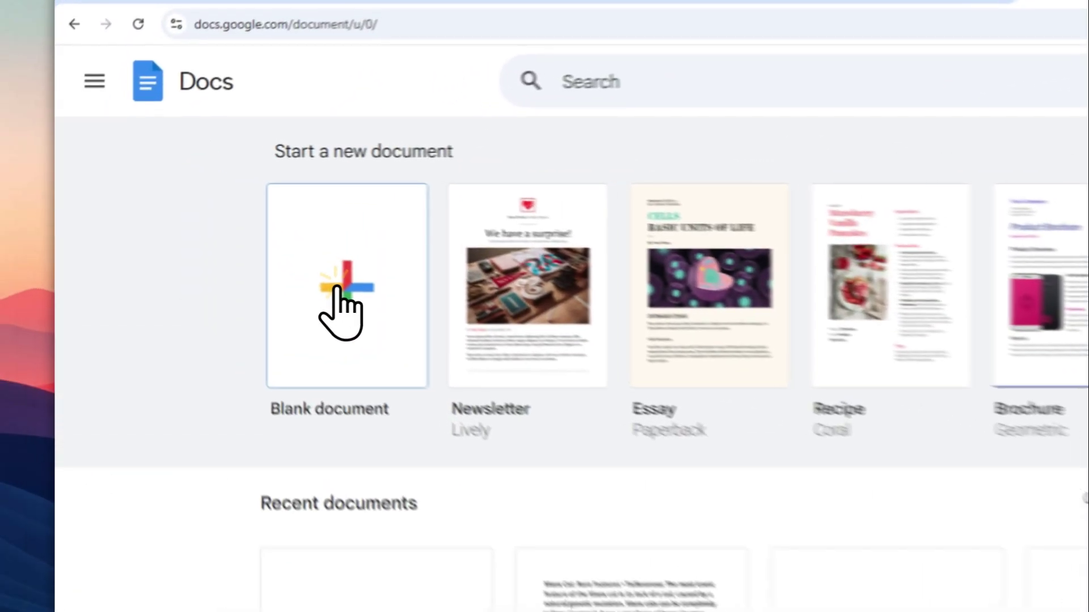
click(213, 233)
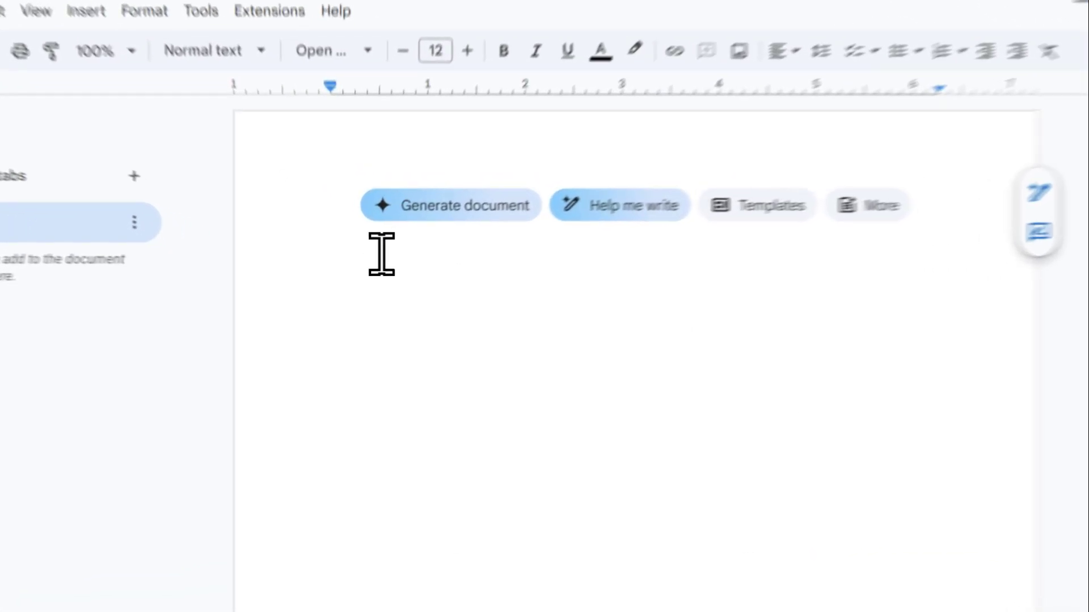
Paste the copied Markdown as plain text, showing the raw Markdown symbols
right_click(384, 263)
click(422, 338)
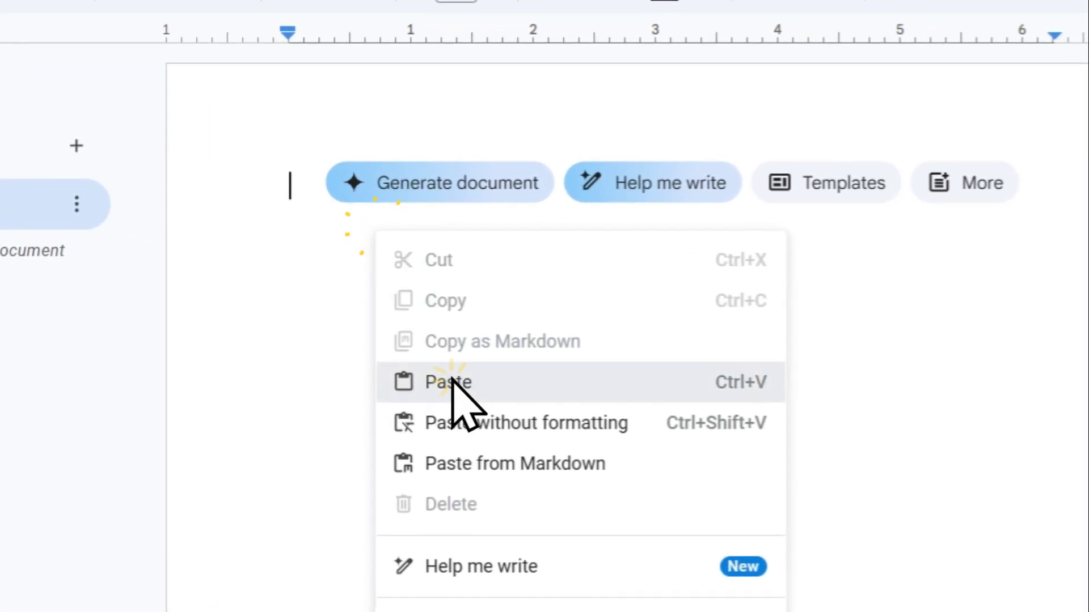
scroll(720, 329, up, 10)
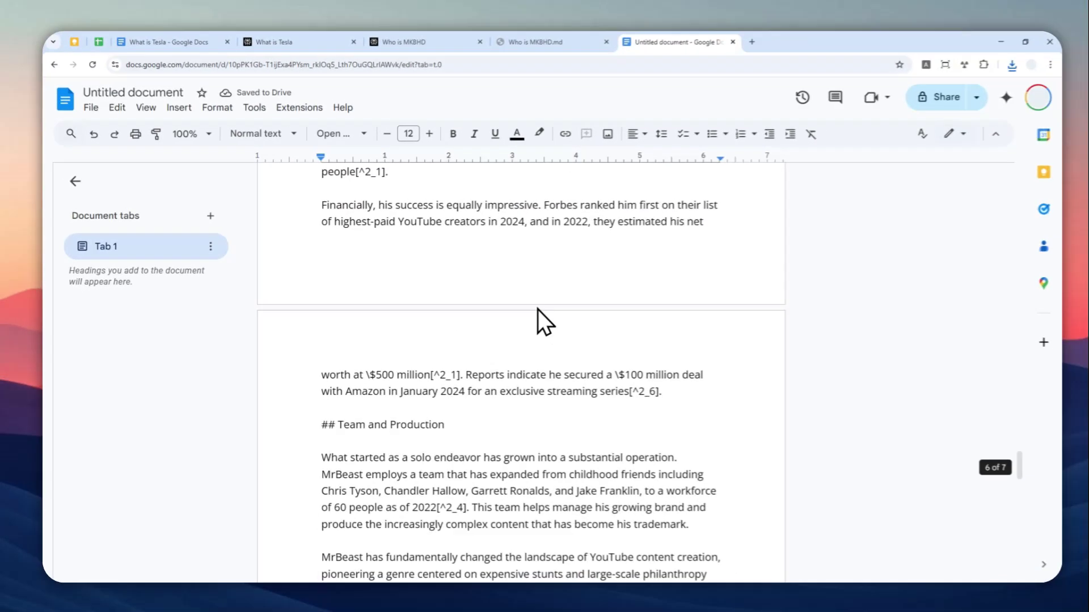
scroll(538, 310, up, 15)
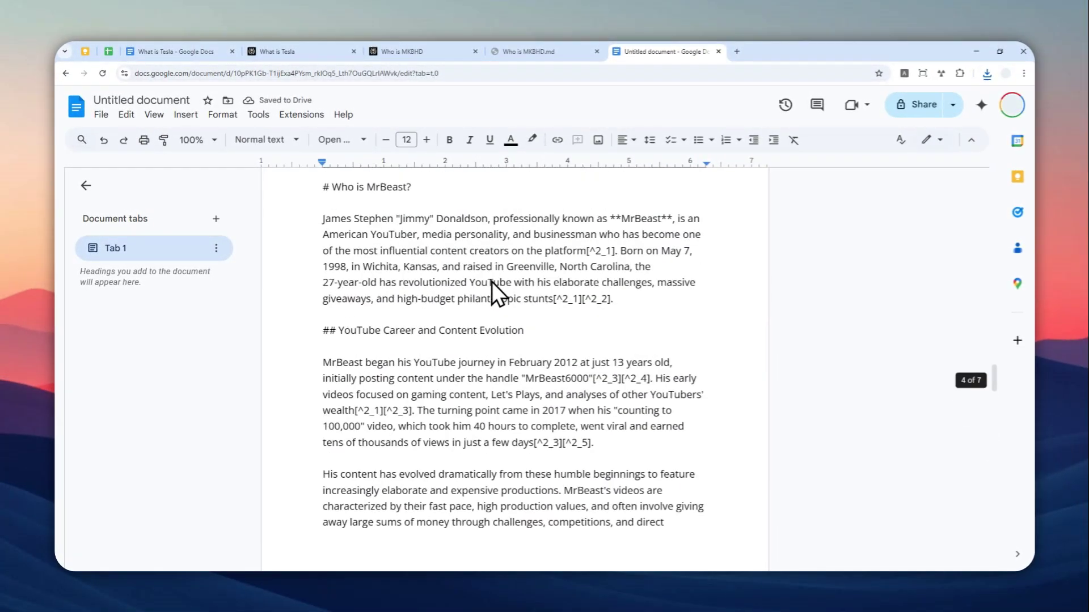
scroll(492, 282, up, 5)
Undo the raw paste and use Paste from Markdown to insert the formatted MKBHD write-up
click(104, 140)
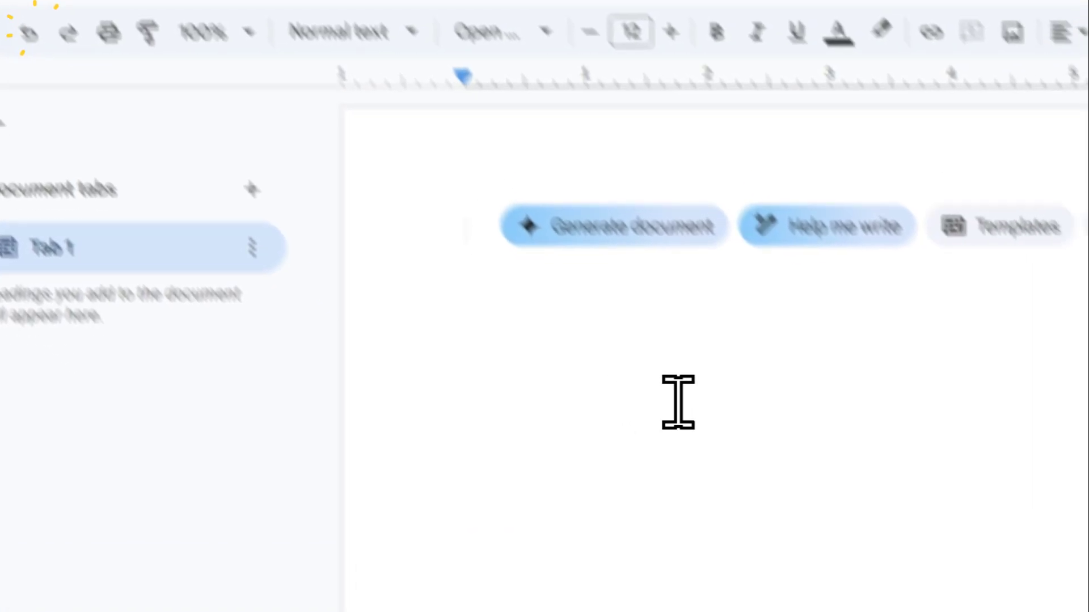
right_click(525, 297)
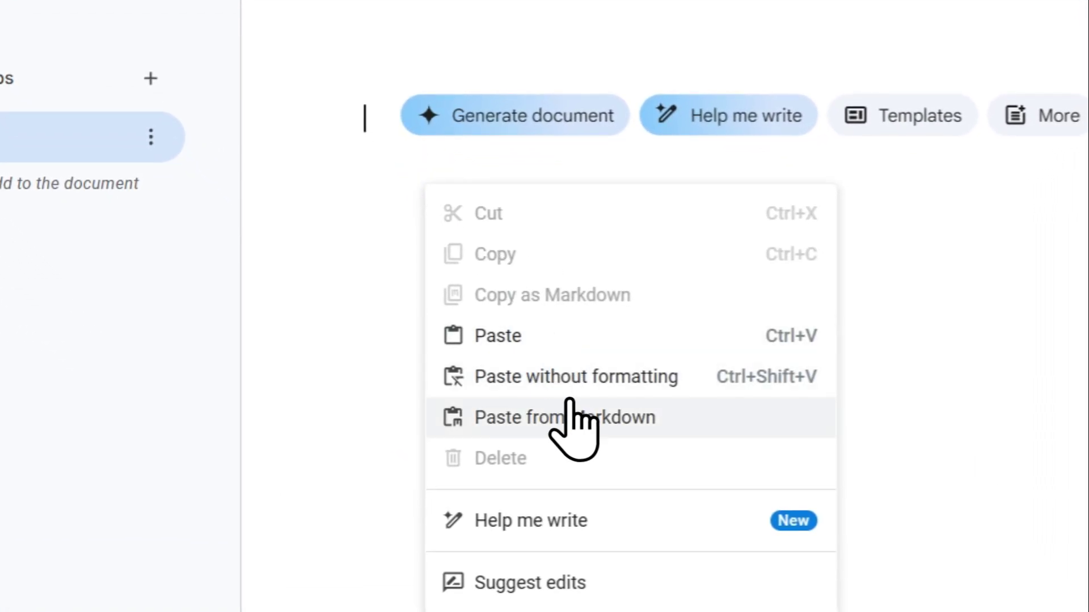
click(572, 434)
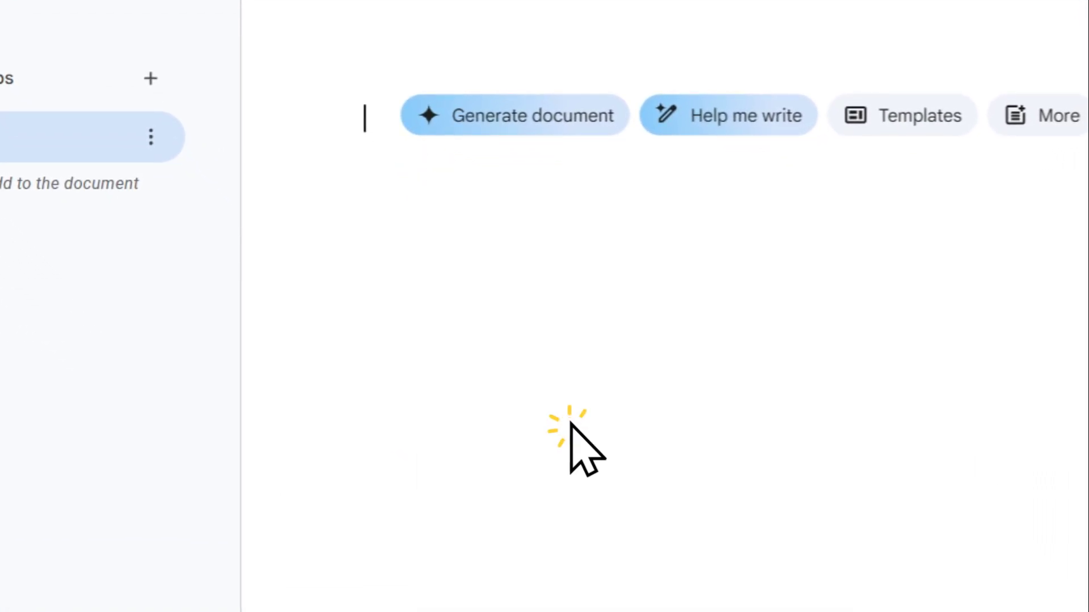
scroll(534, 321, up, 15)
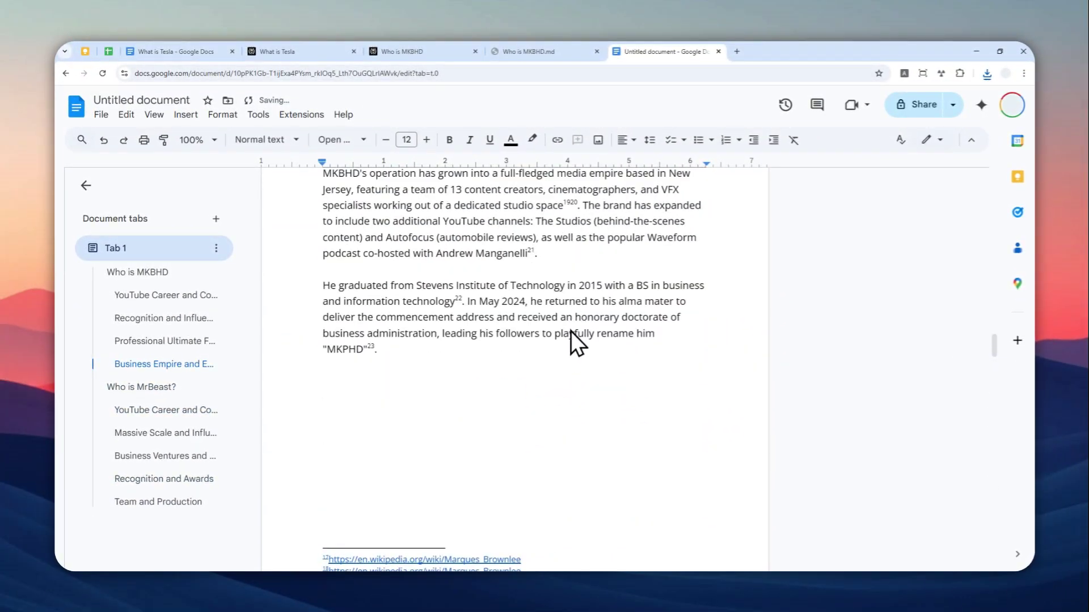
scroll(531, 398, down, 2)
scroll(479, 349, up, 12)
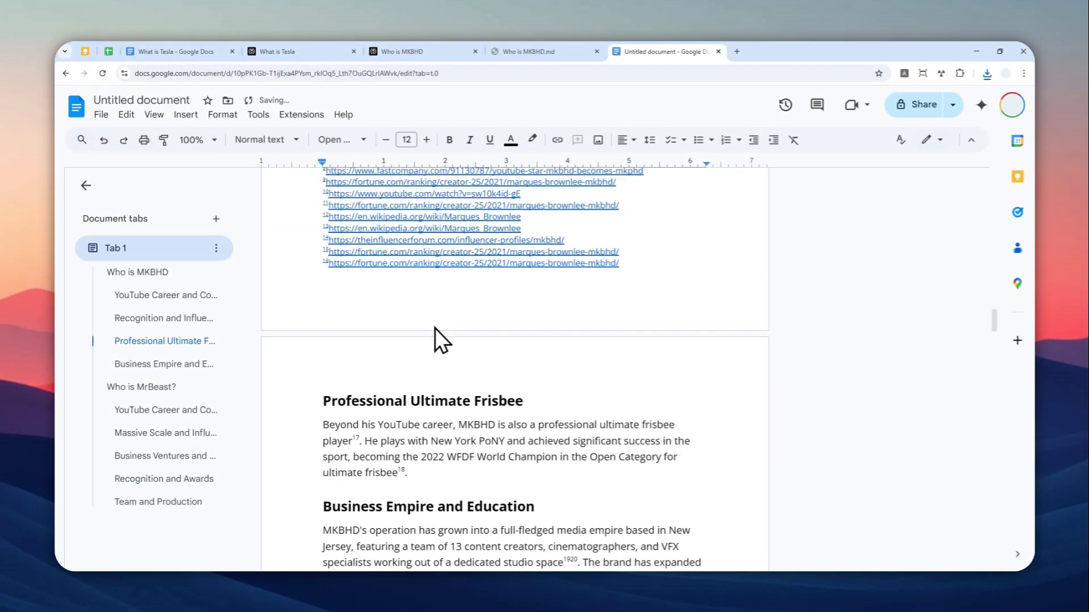
scroll(453, 324, up, 12)
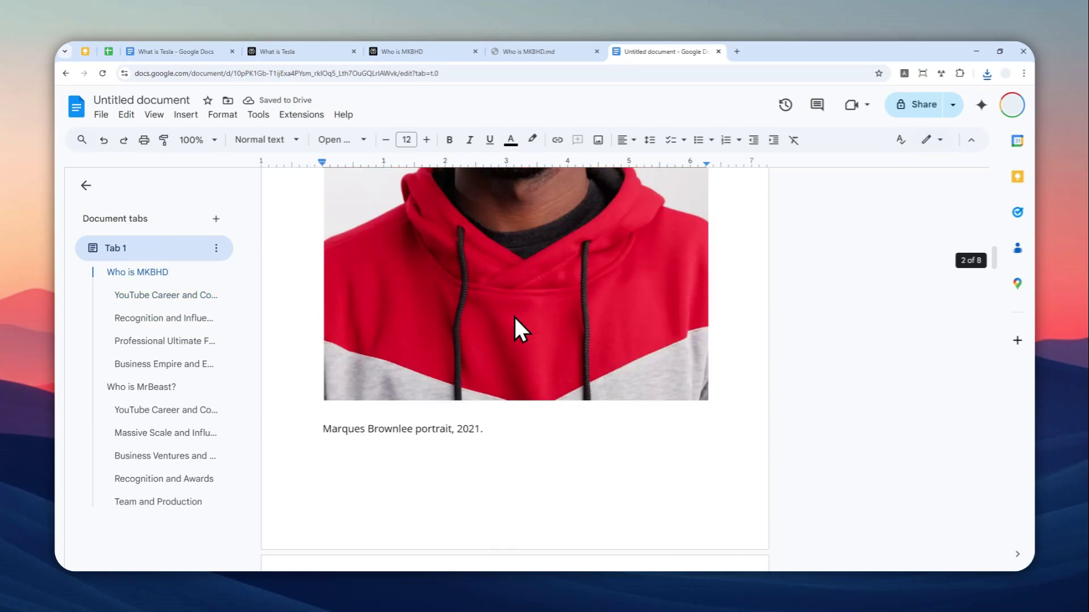
scroll(519, 315, up, 15)
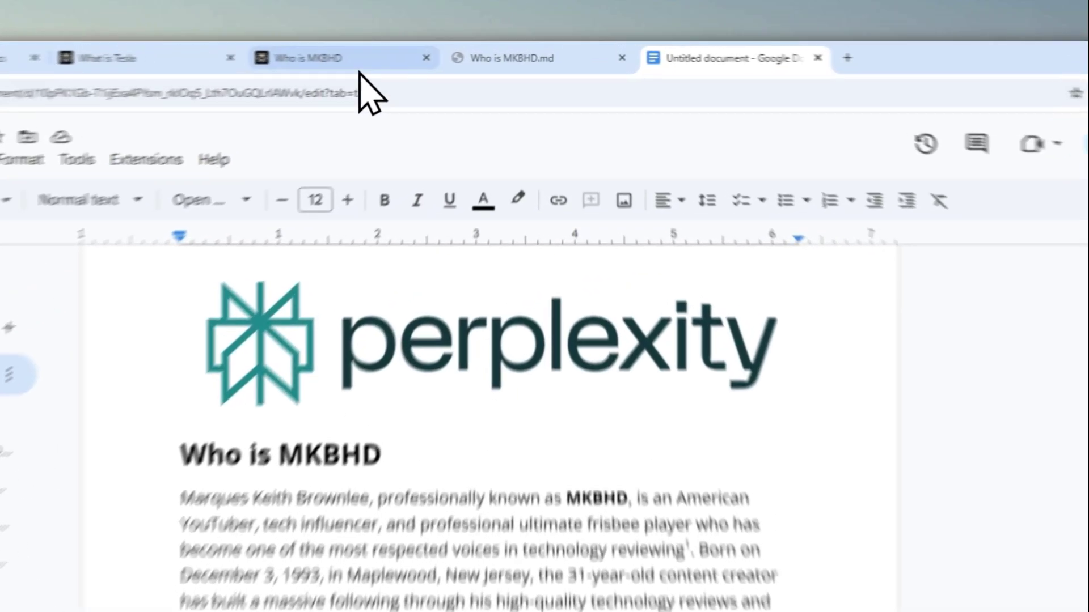
click(448, 52)
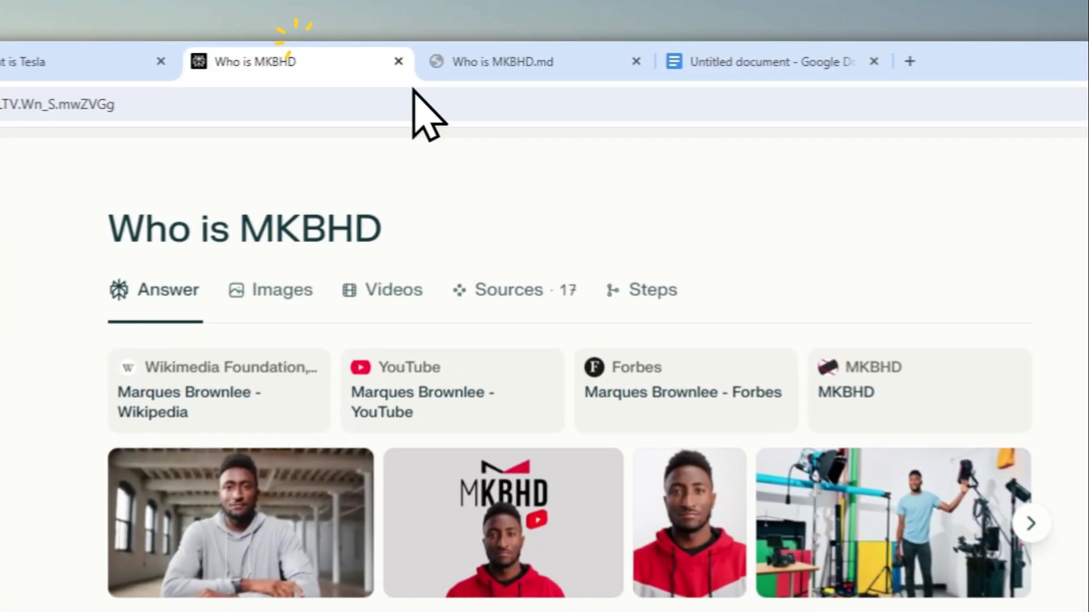
click(845, 175)
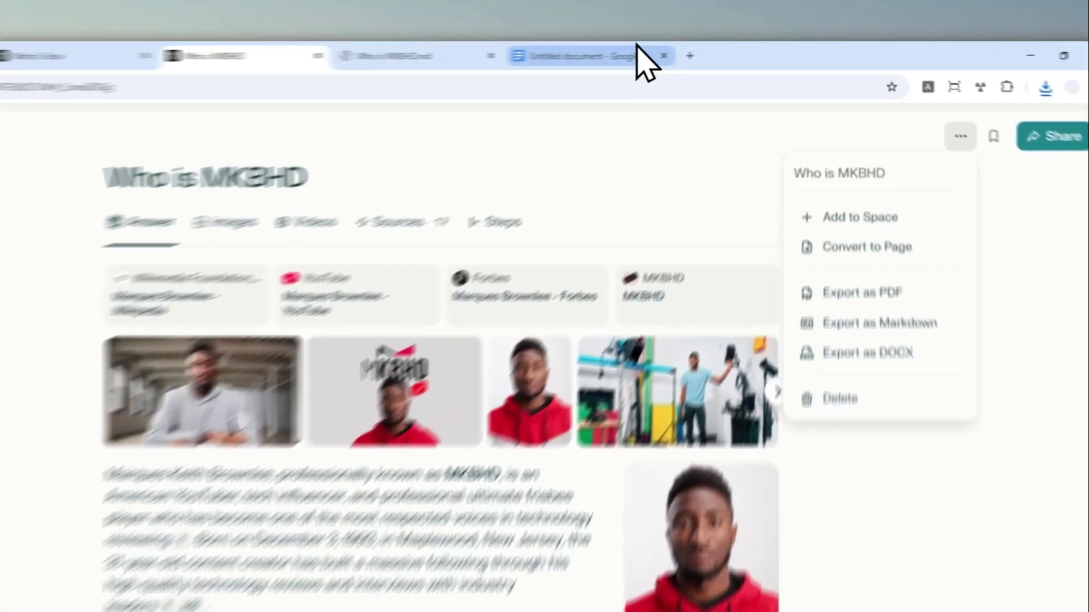
click(689, 50)
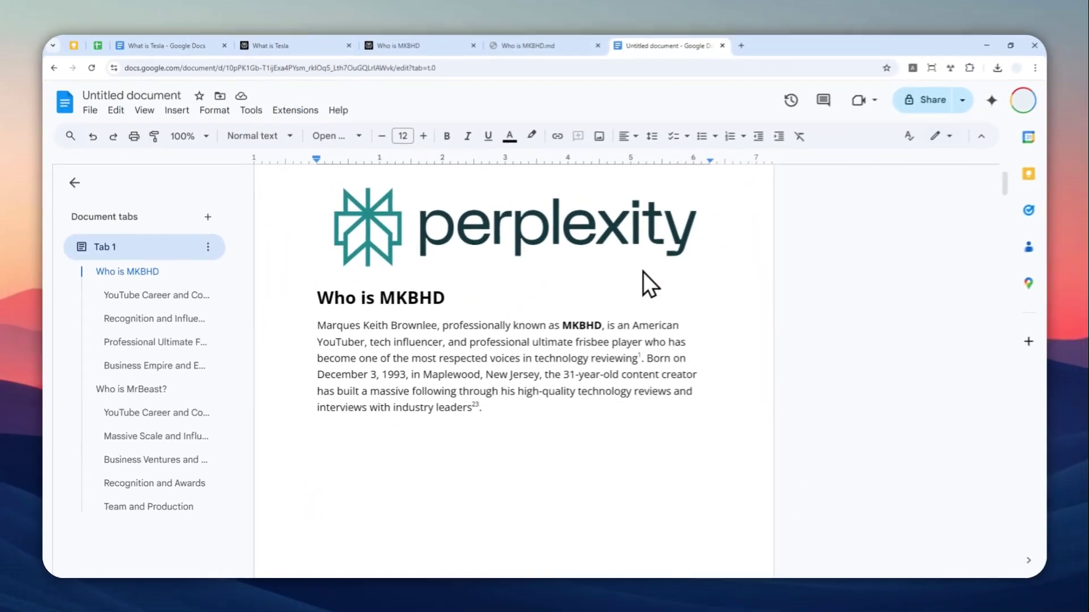
scroll(603, 381, down, 5)
scroll(596, 392, down, 15)
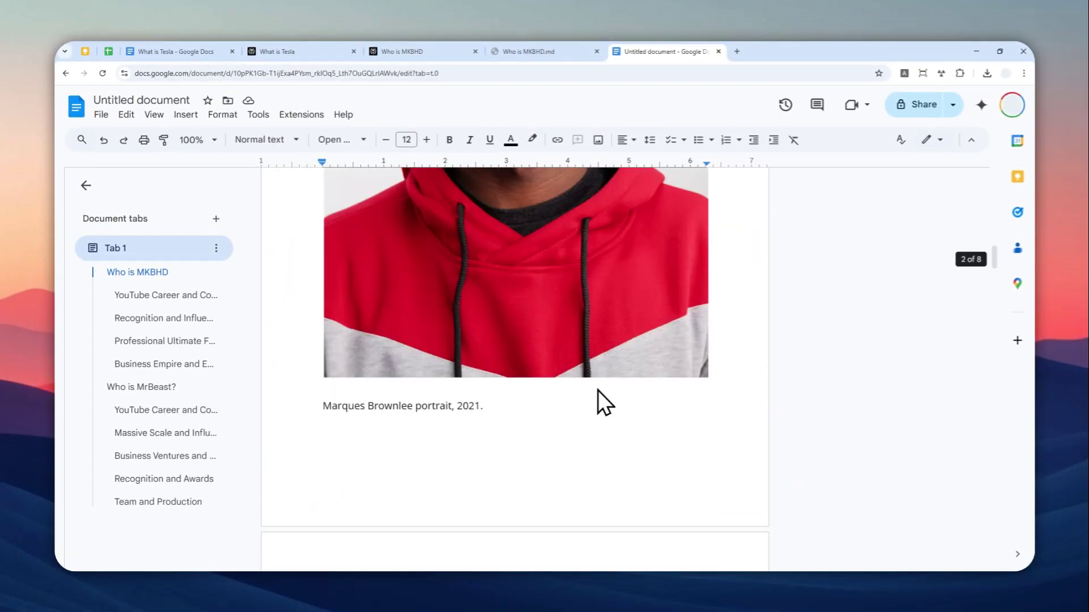
scroll(596, 393, down, 15)
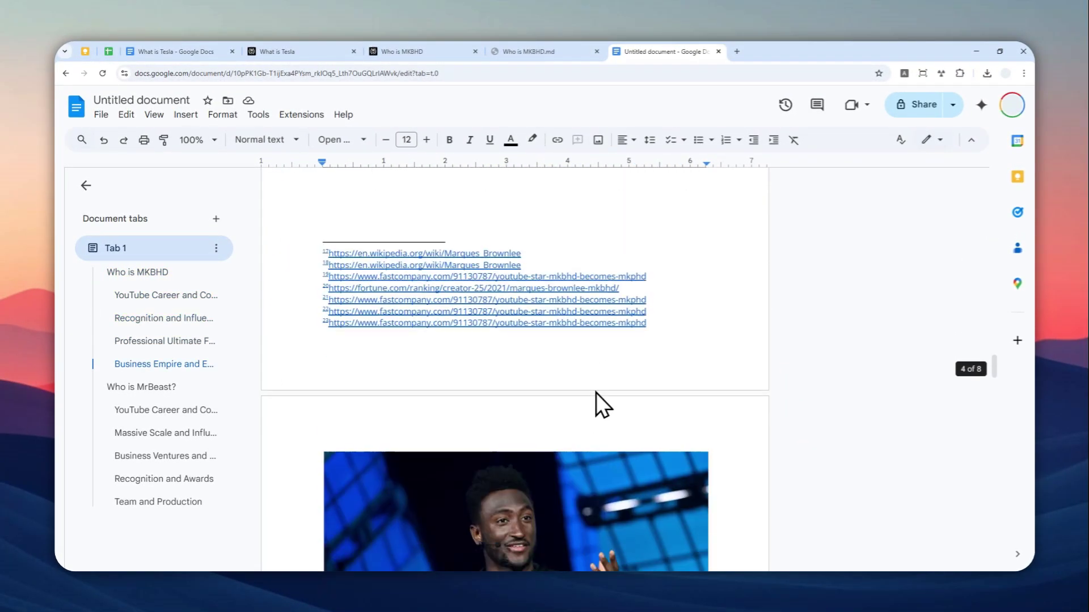